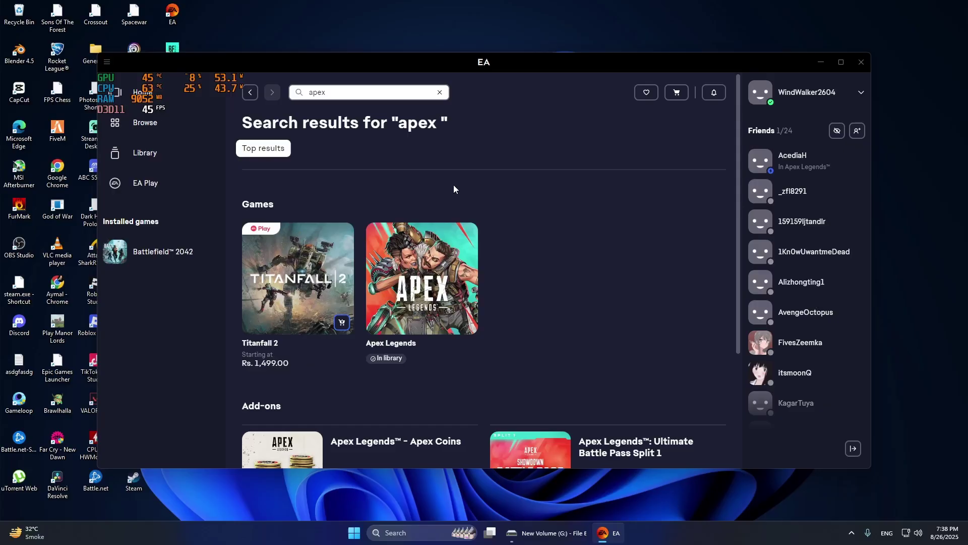
- Browse File Explorer to G:\Steam\steamapps\common to find the Apex Legends folder
left_click(548, 533)
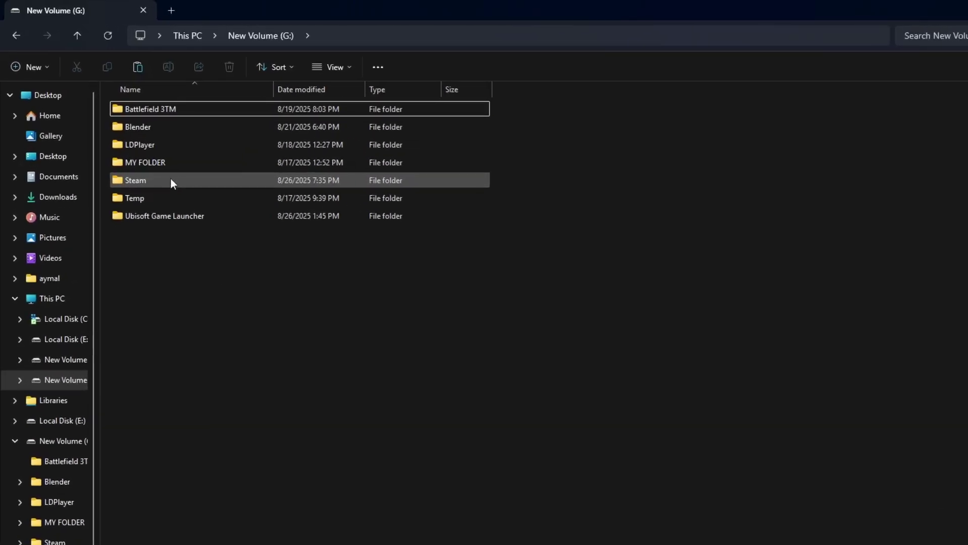
double_click(171, 180)
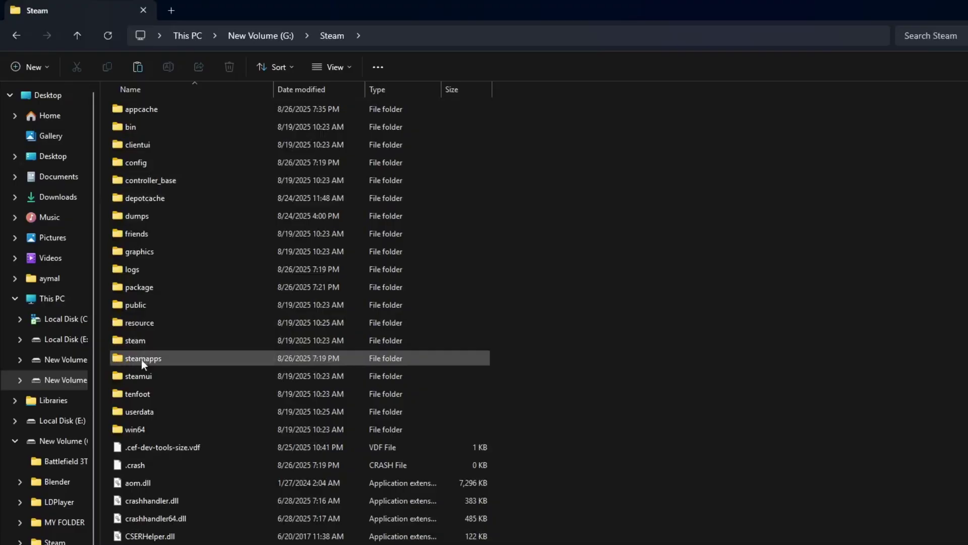
double_click(141, 359)
double_click(151, 111)
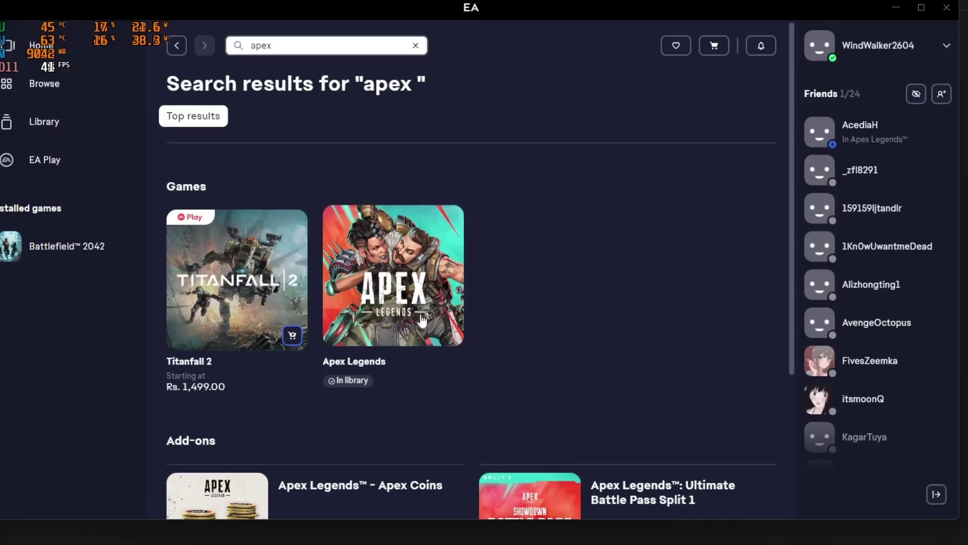
- Start the Apex Legends download with the install location changed to G:\Apex
left_click(422, 321)
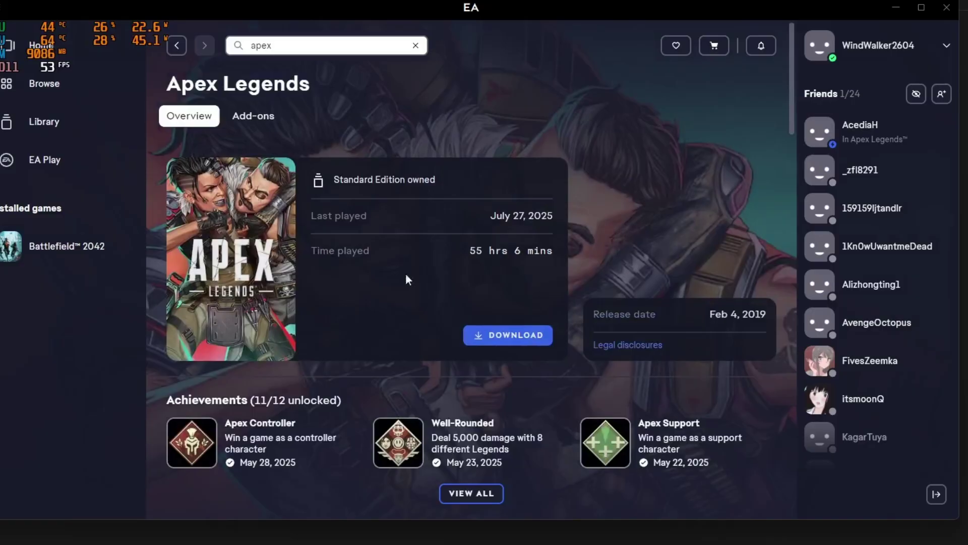
left_click(503, 335)
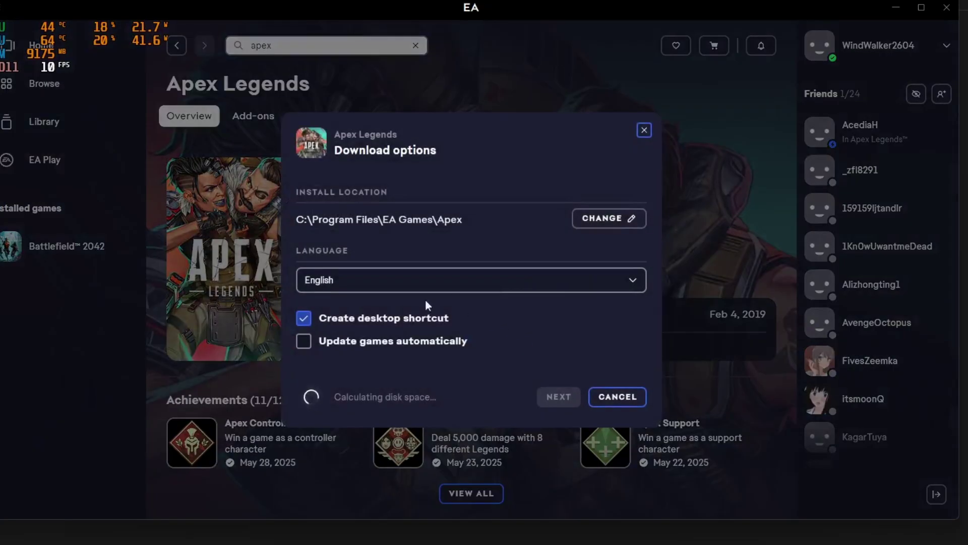
left_click(606, 221)
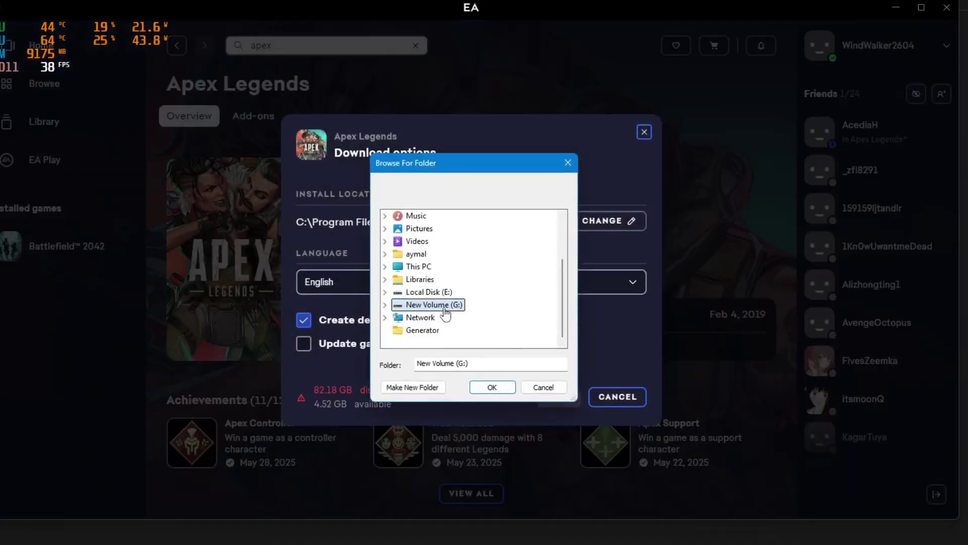
left_click(491, 387)
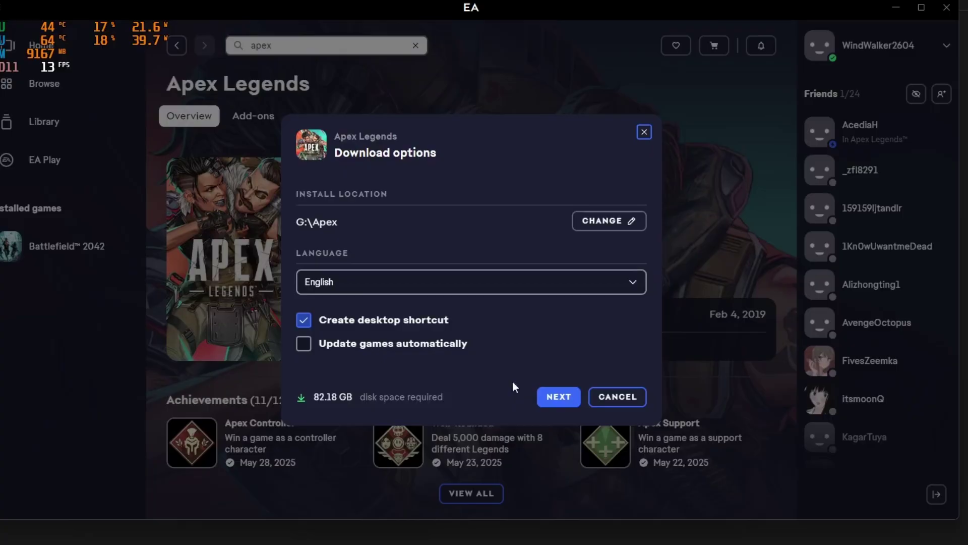
- Accept the download terms, then pause the Apex Legends download at 0%
left_click(554, 395)
left_click(553, 394)
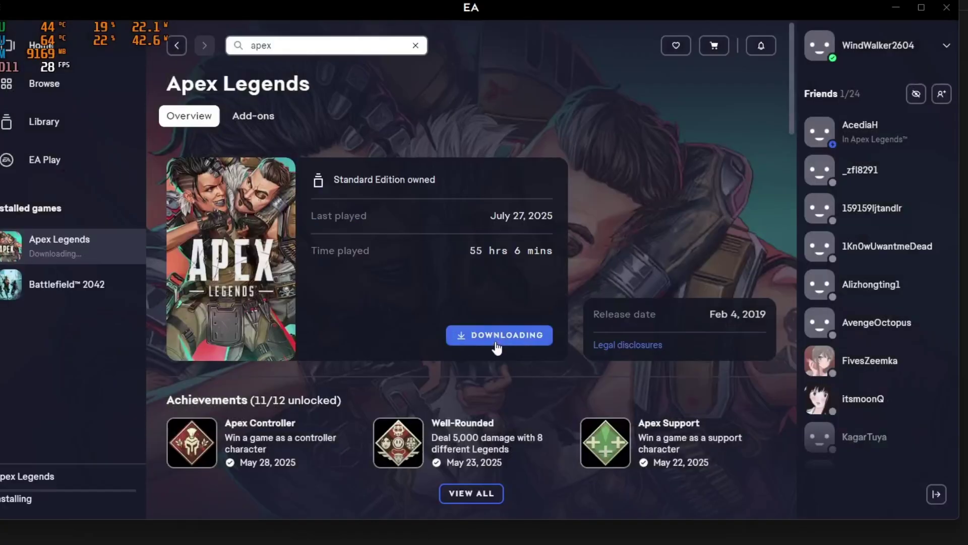
left_click(713, 208)
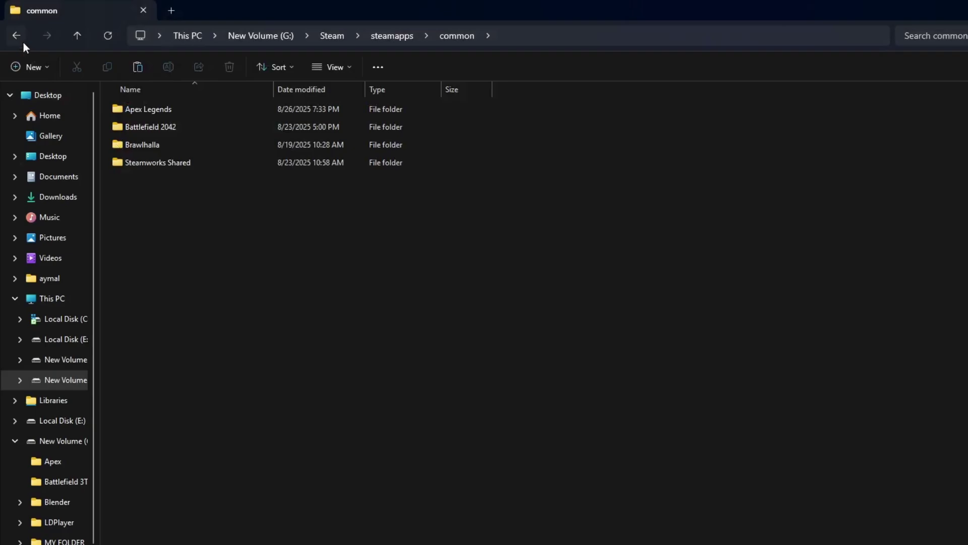
- Delete the Apex folder from the root of New Volume (G:)
left_click(75, 380)
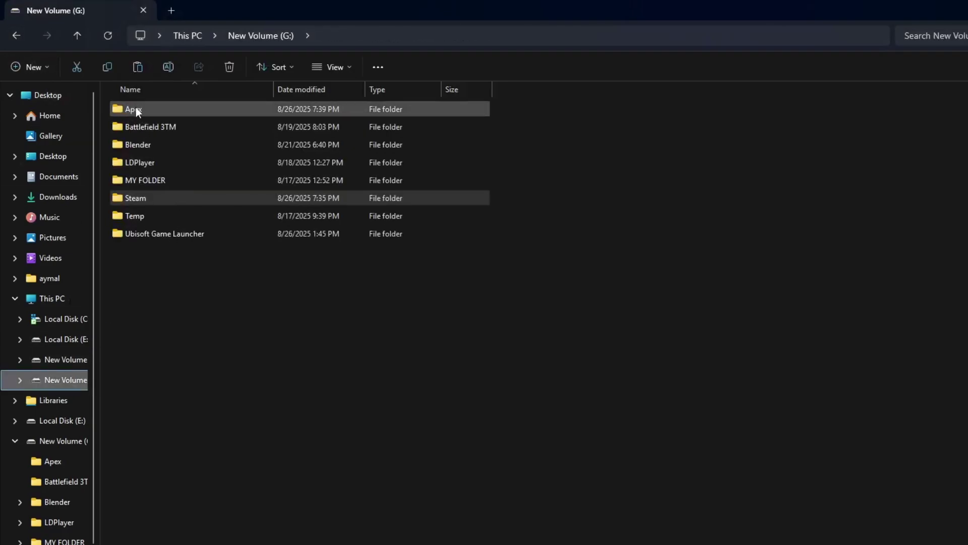
right_click(137, 112)
left_click(309, 127)
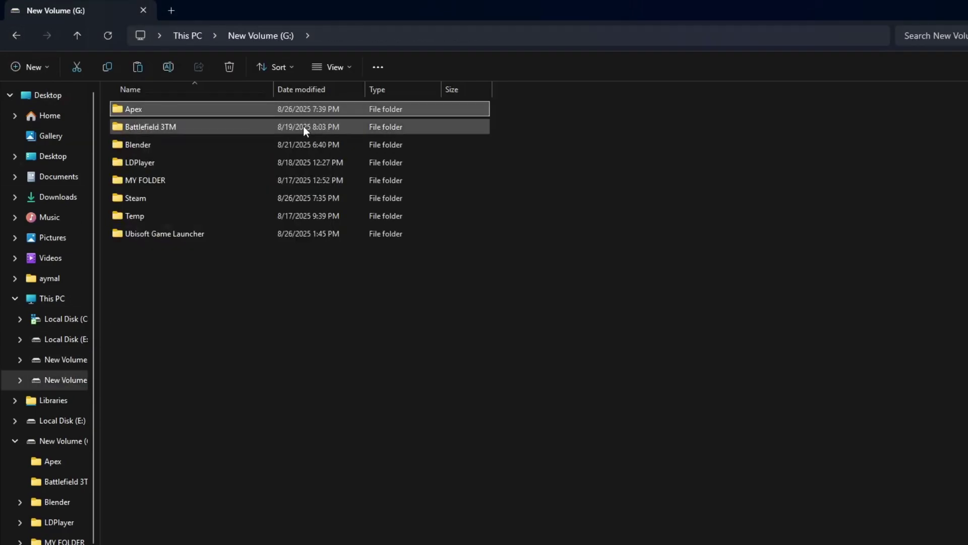
- Cut the Apex Legends folder from G:\Steam\steamapps\common
double_click(165, 182)
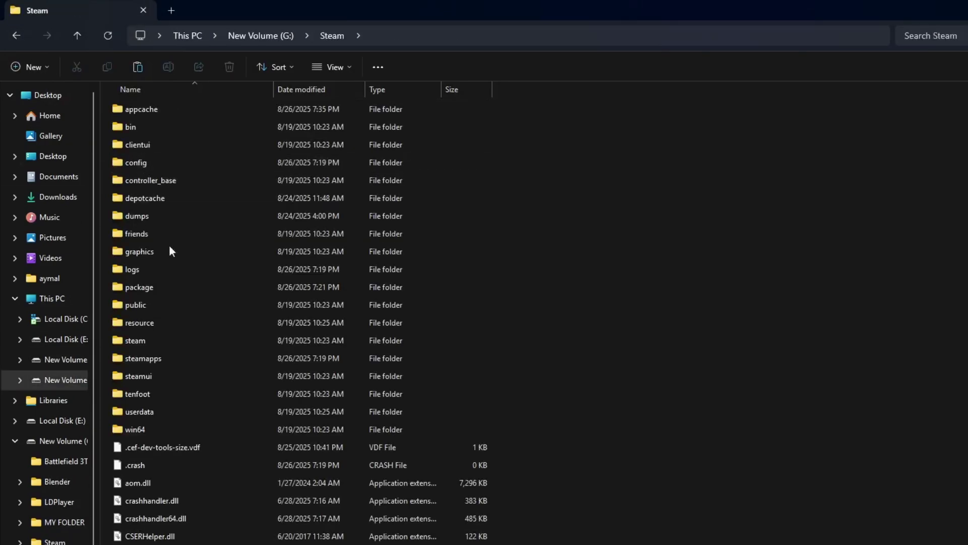
double_click(169, 347)
double_click(169, 112)
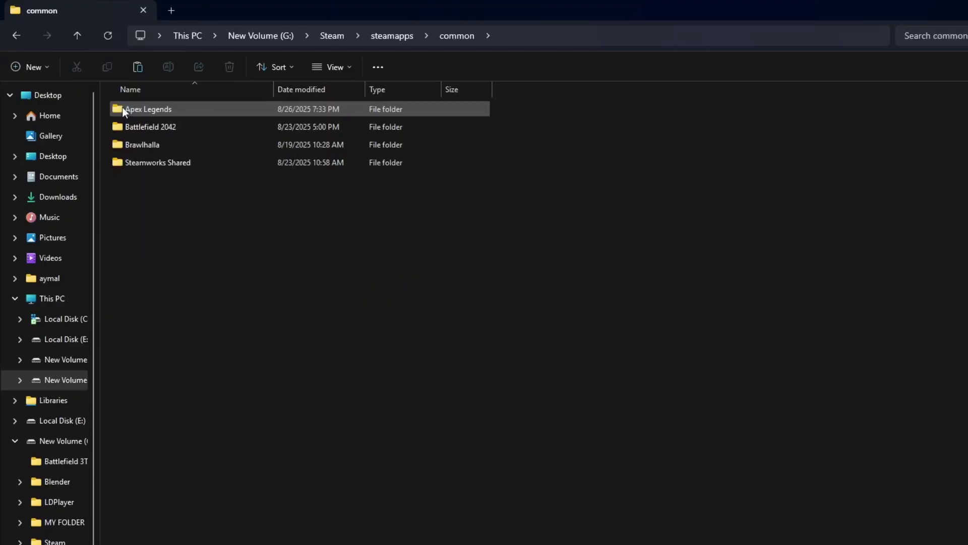
right_click(133, 108)
left_click(195, 129)
- Paste the Apex Legends folder into the root of G:
left_click(15, 35)
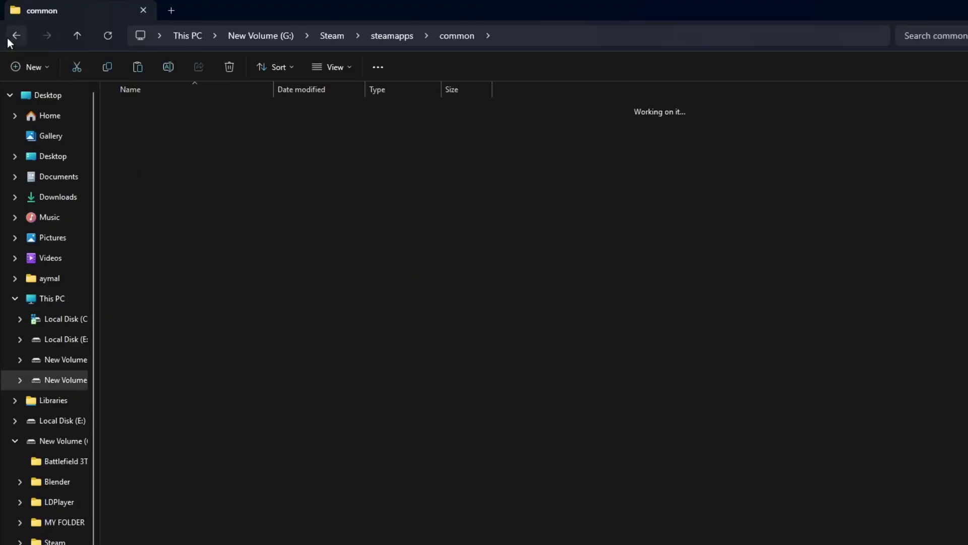
left_click(15, 36)
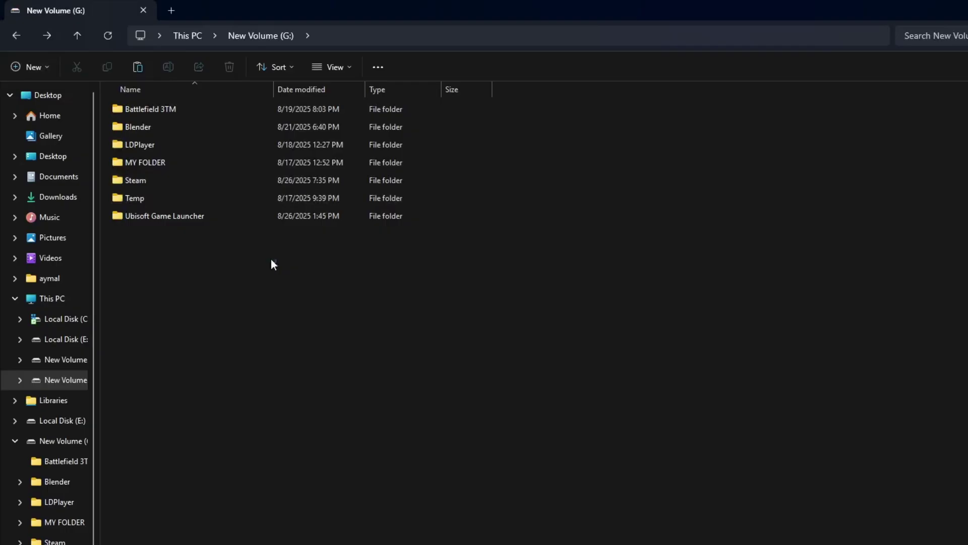
right_click(277, 257)
left_click(288, 272)
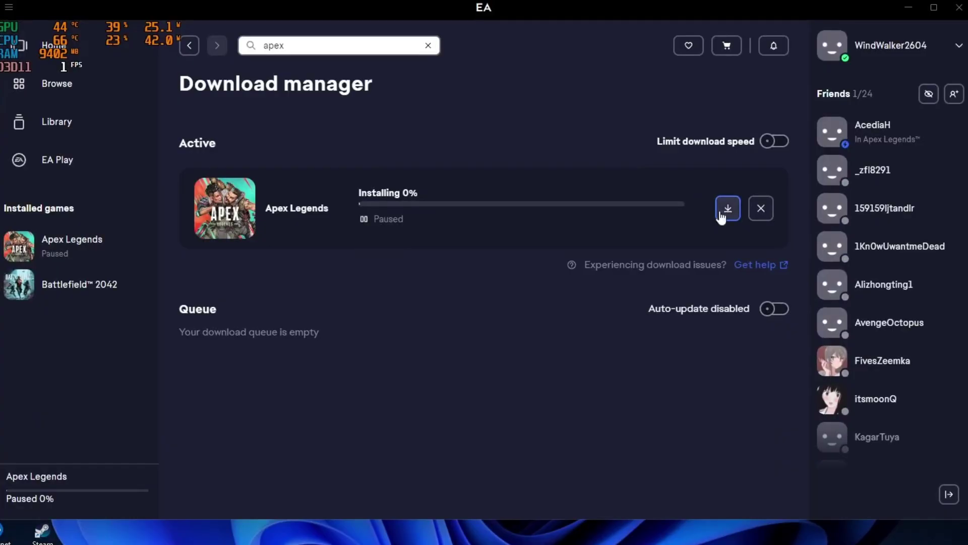
- Resume the Apex Legends download in the EA Download manager
left_click(726, 207)
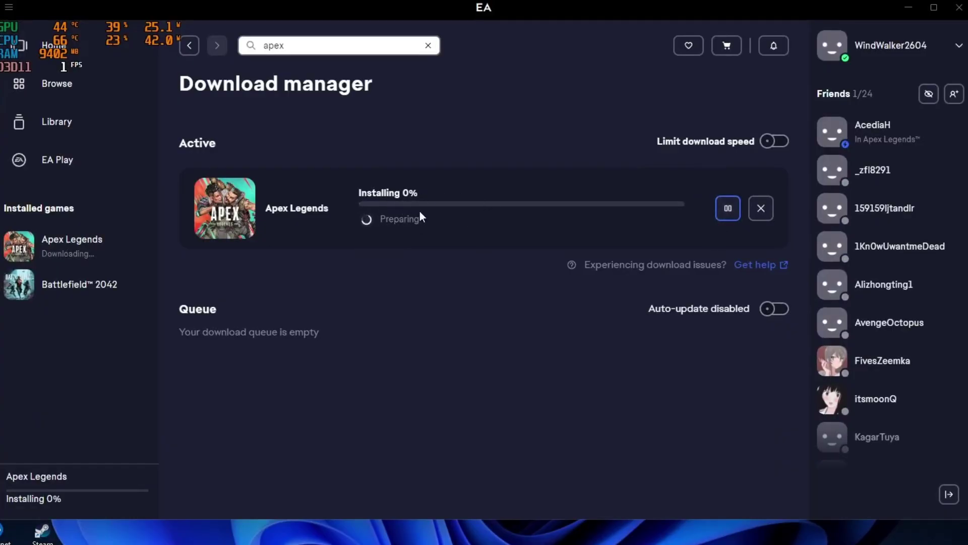